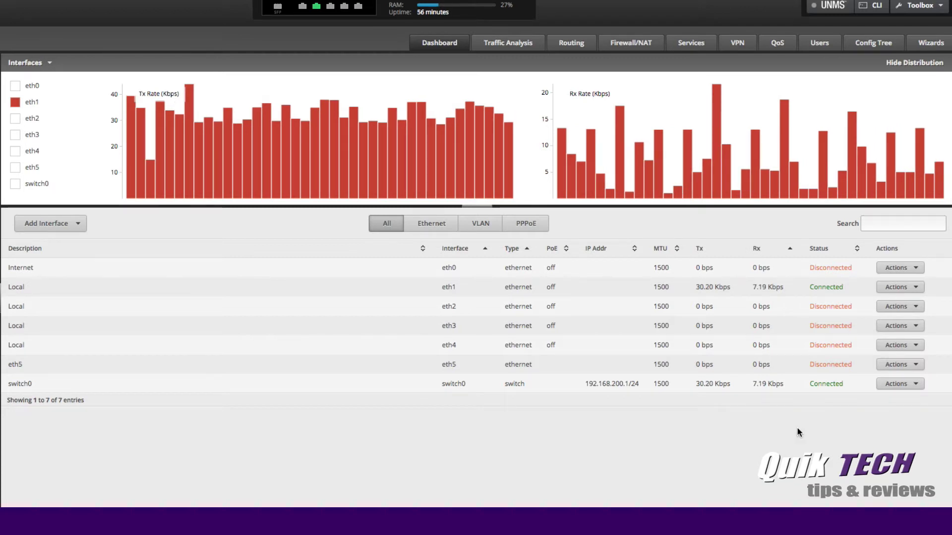
# - Collapse the traffic charts and save switch0's Vlan switch-port settings covering eth1 through eth5
pyautogui.click(478, 206)
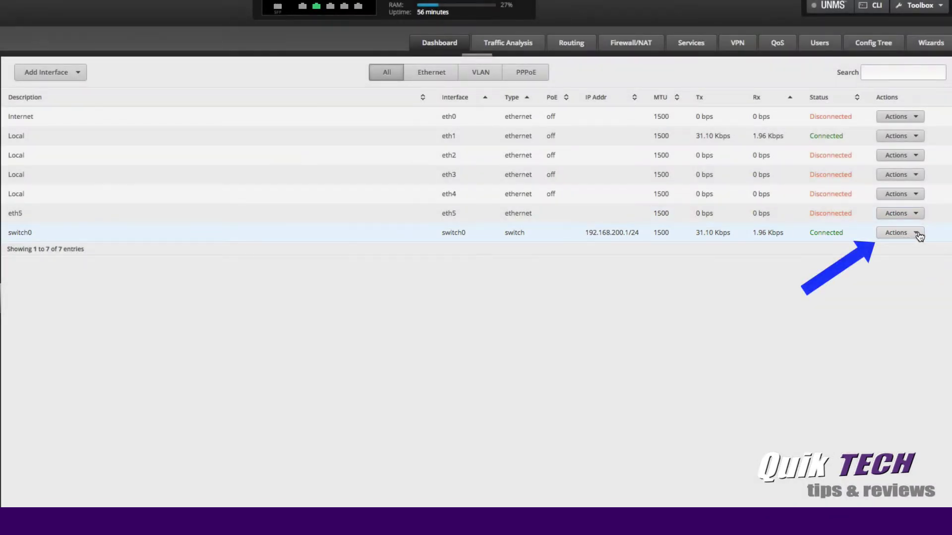
pyautogui.click(918, 234)
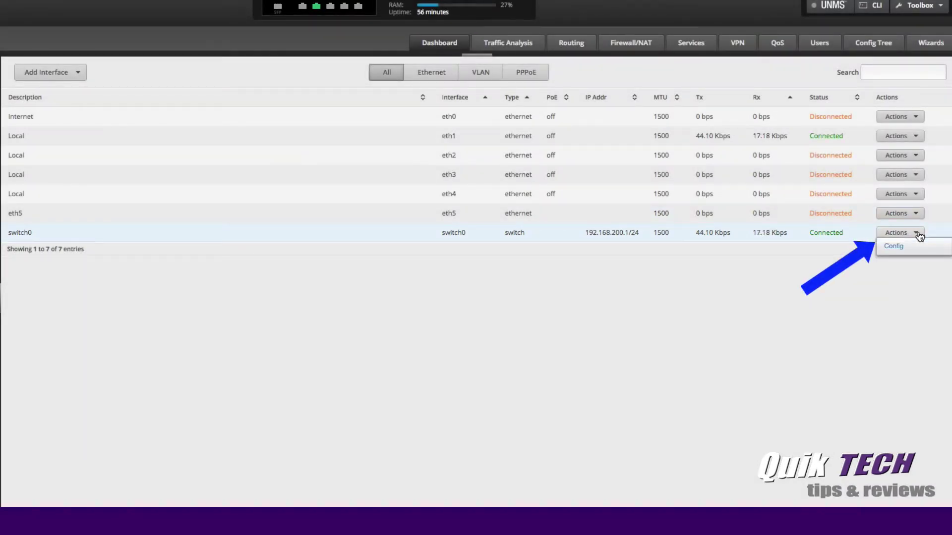
pyautogui.click(899, 250)
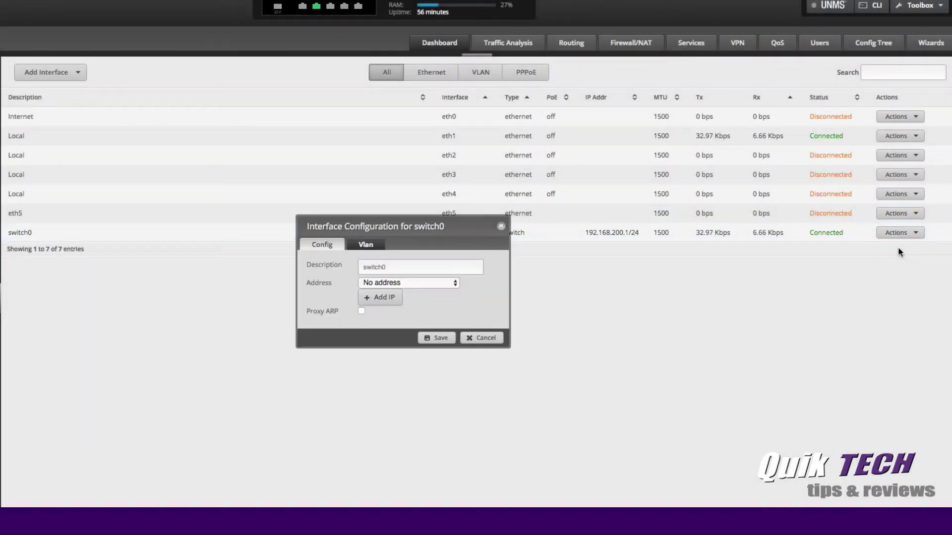
pyautogui.moveTo(441, 221); pyautogui.dragTo(453, 141)
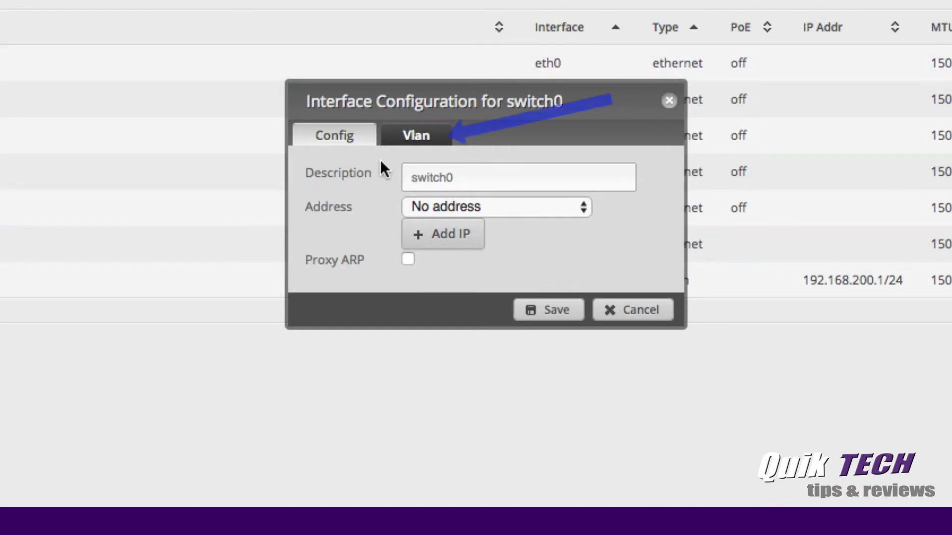
pyautogui.click(418, 134)
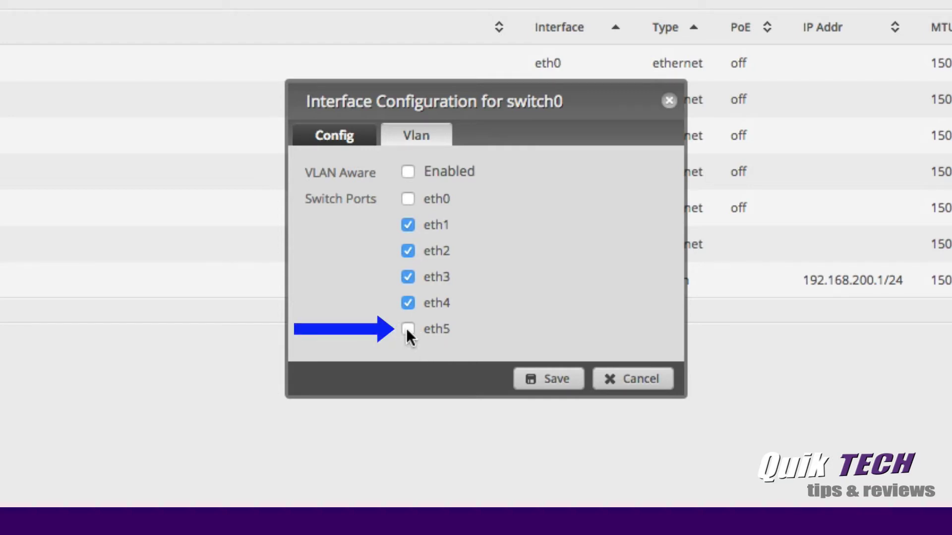
pyautogui.click(553, 378)
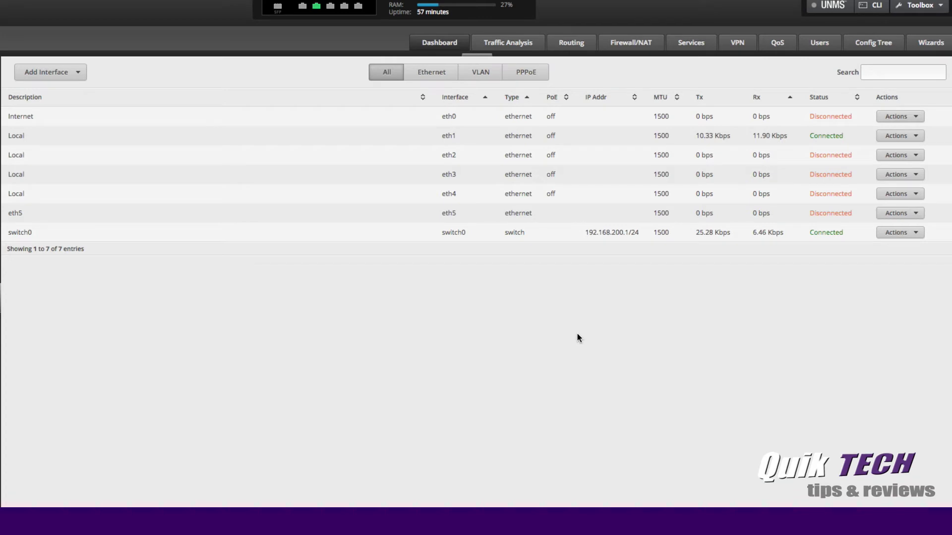
# - Uncheck eth5 in switch0's Vlan switch ports and save, leaving only eth1 through eth4
pyautogui.click(915, 233)
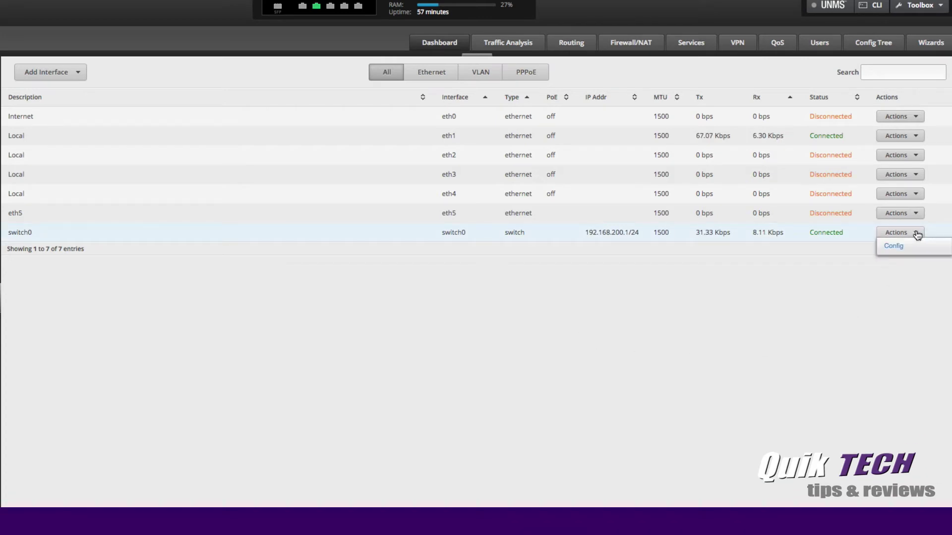
pyautogui.click(898, 248)
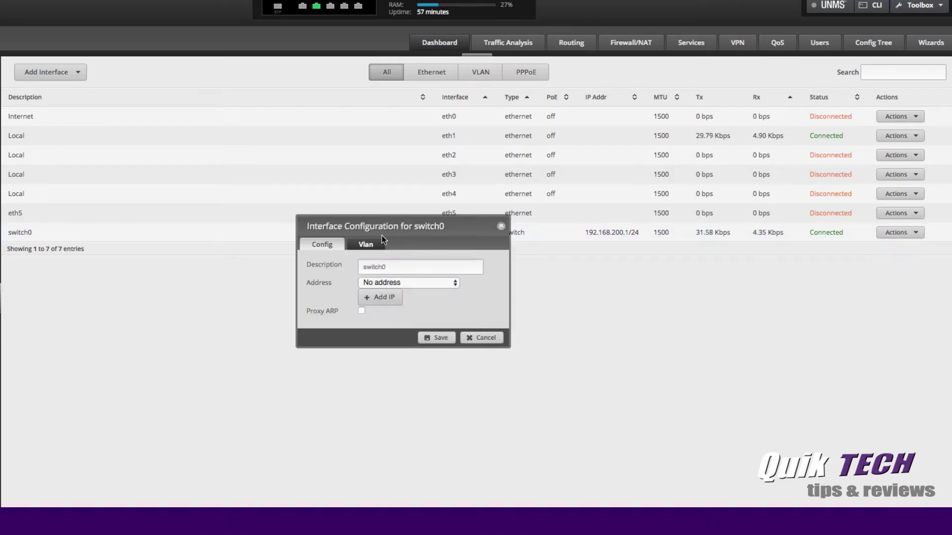
pyautogui.moveTo(394, 220); pyautogui.dragTo(416, 149)
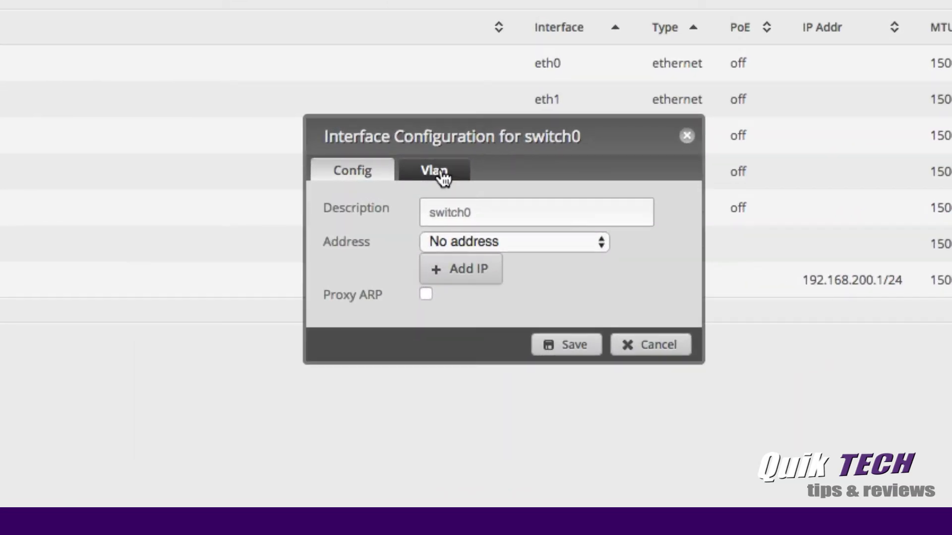
pyautogui.click(441, 174)
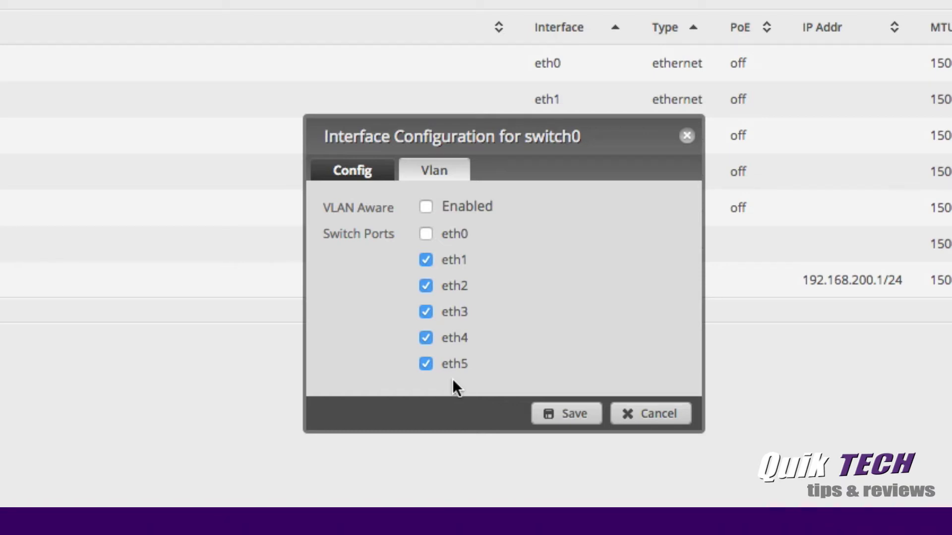
pyautogui.click(426, 364)
pyautogui.click(571, 414)
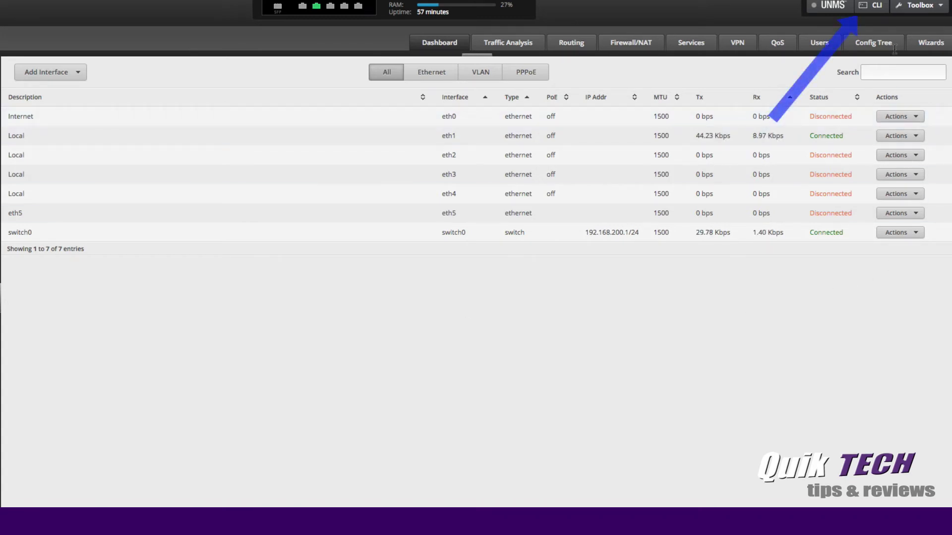
# - Open the CLI console and log in with the router's login name and password
pyautogui.click(872, 9)
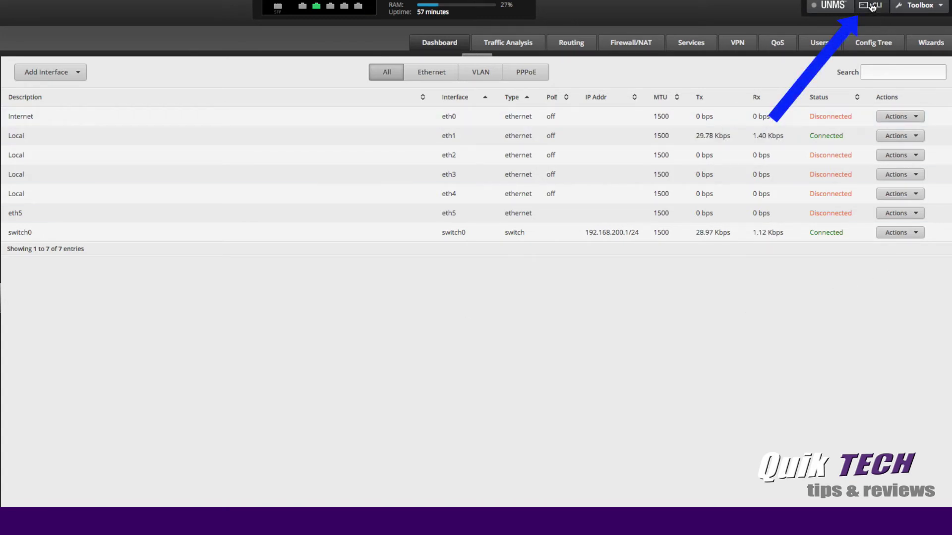
pyautogui.moveTo(452, 172); pyautogui.dragTo(529, 17)
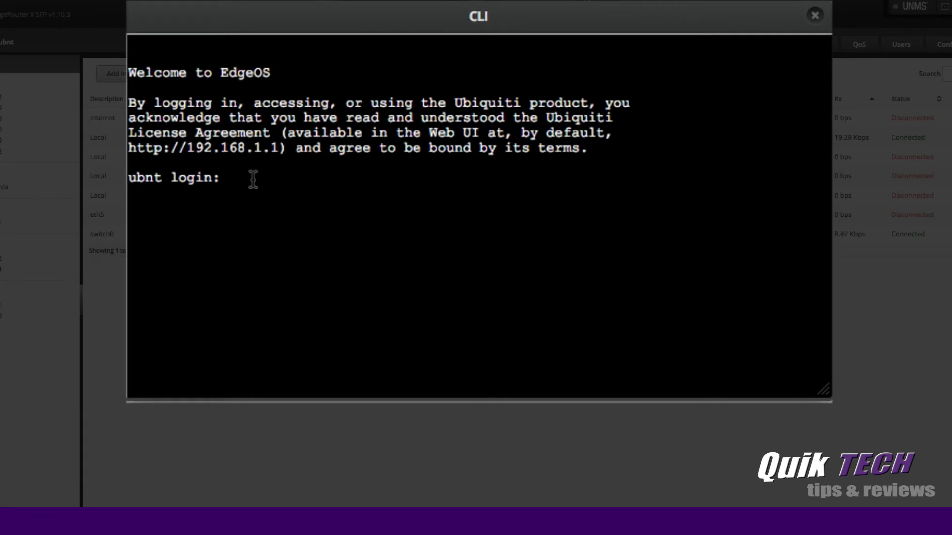
pyautogui.write('ubnt')
pyautogui.press('Return')
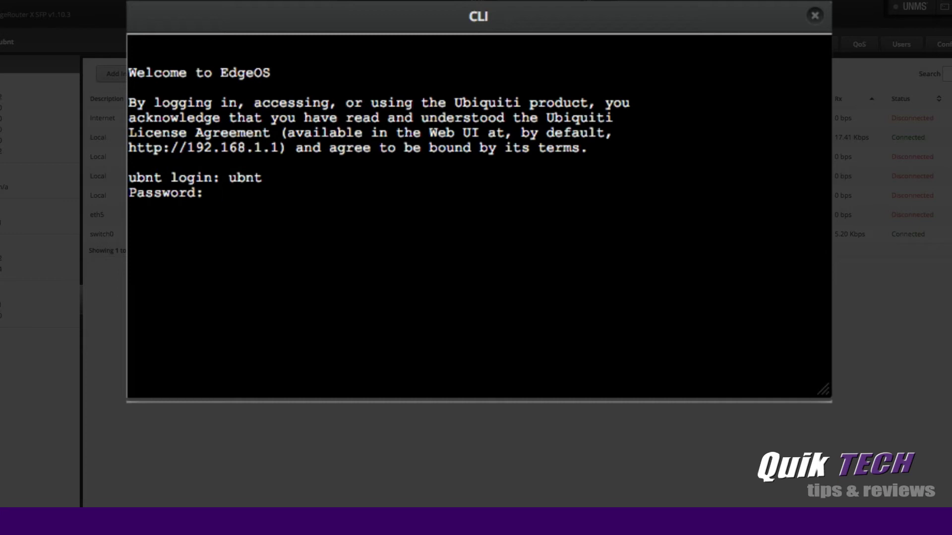
pyautogui.write('ubnt')
pyautogui.press('Return')
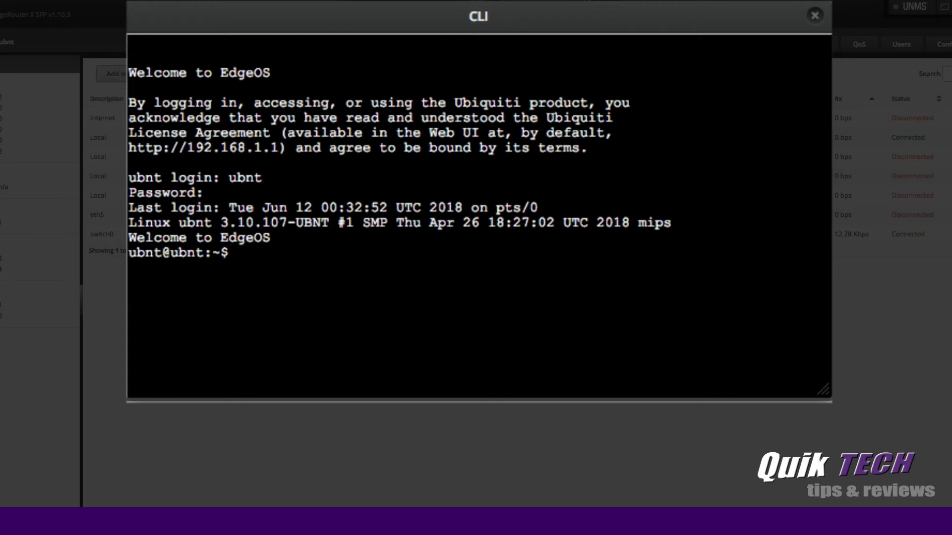
# - In configure mode, run 'set interfaces switch switch0 switch-port interface eth5' and commit it
pyautogui.write('configure')
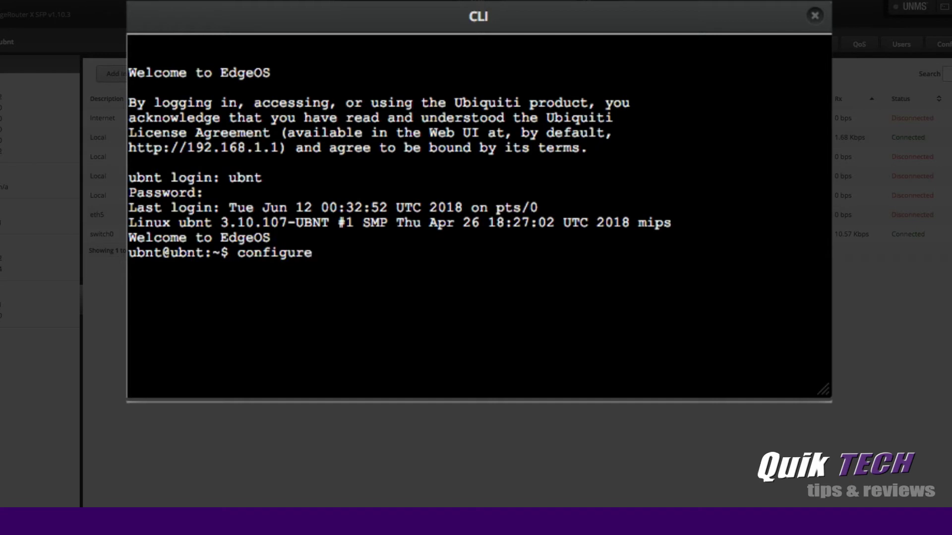
pyautogui.press('Return')
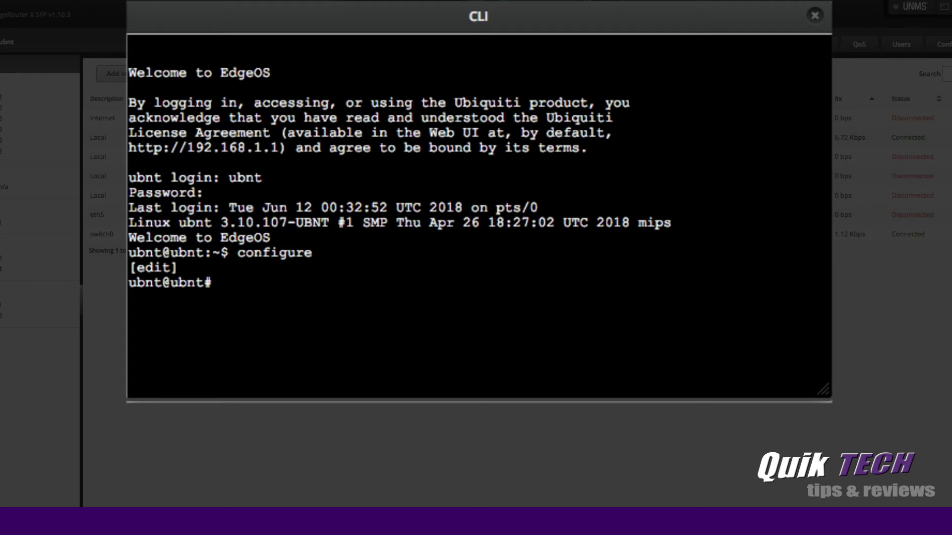
pyautogui.write('set i')
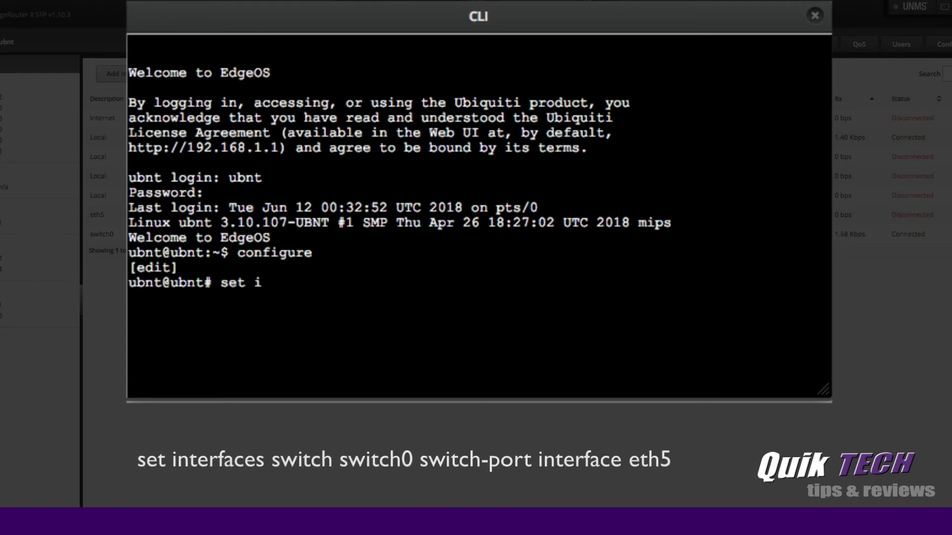
pyautogui.write('nterfaces s')
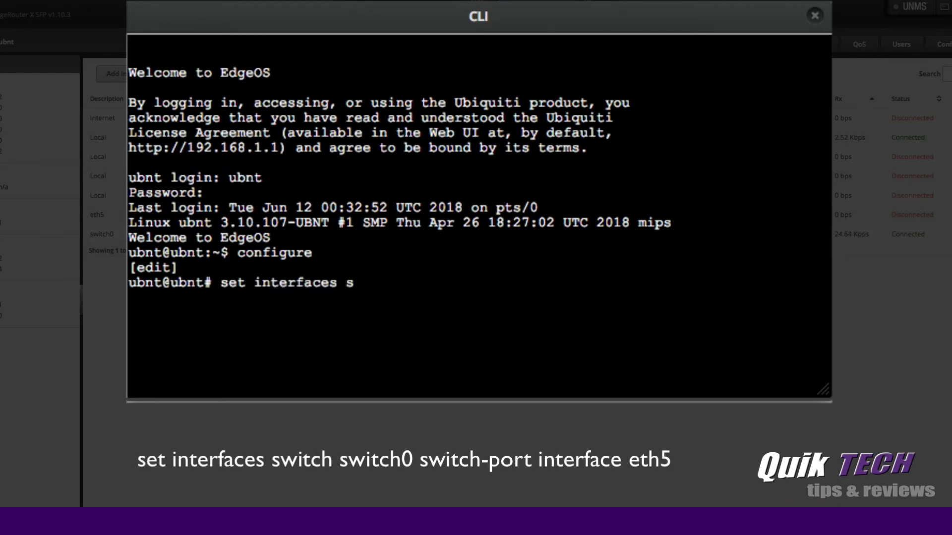
pyautogui.write('witch switch0 ')
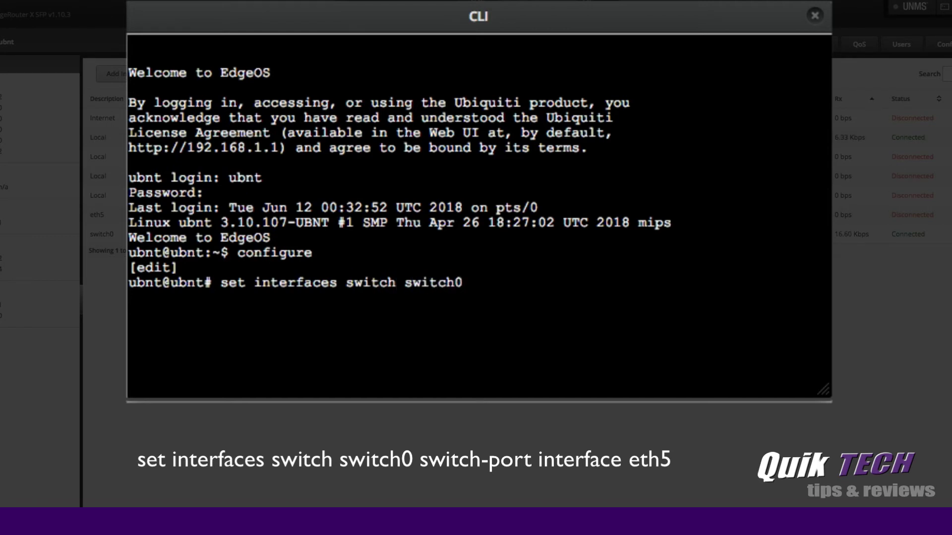
pyautogui.write('switch-port i')
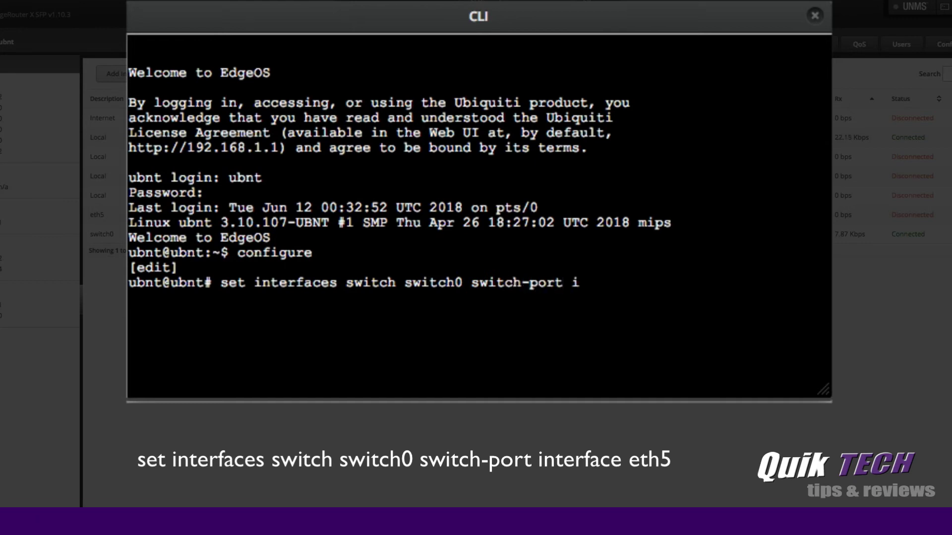
pyautogui.write('nfter')
pyautogui.press('BackSpace')
pyautogui.press('BackSpace')
pyautogui.press('BackSpace')
pyautogui.press('BackSpace')
pyautogui.write('terface ')
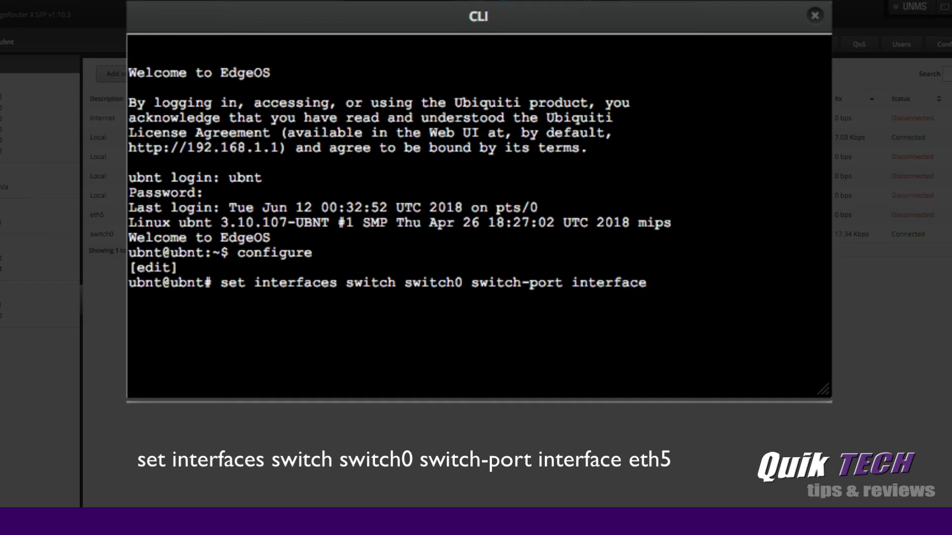
pyautogui.write('eth5')
pyautogui.press('Return')
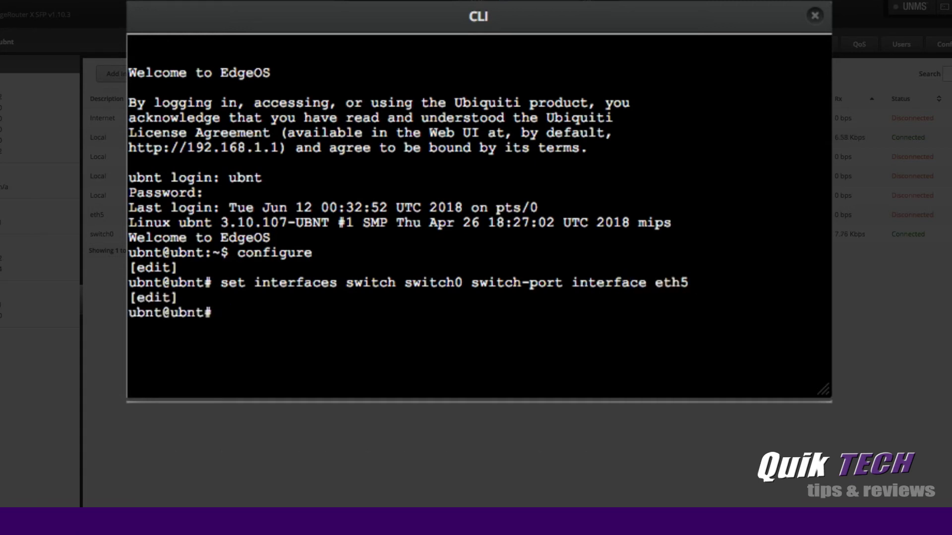
pyautogui.write('commit')
pyautogui.press('Return')
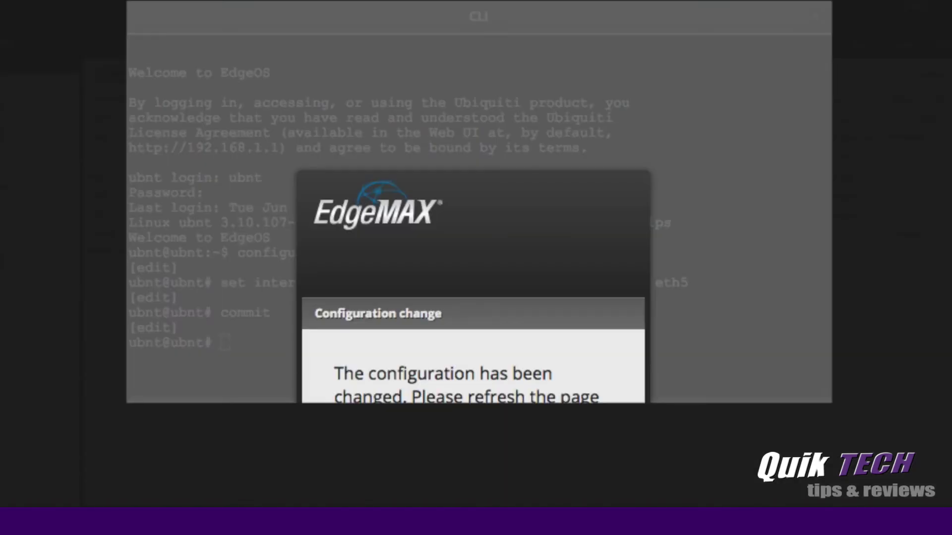
# - Refresh past the change notice, save the config to /config/config.boot, and exit configuration mode
pyautogui.press('F5')
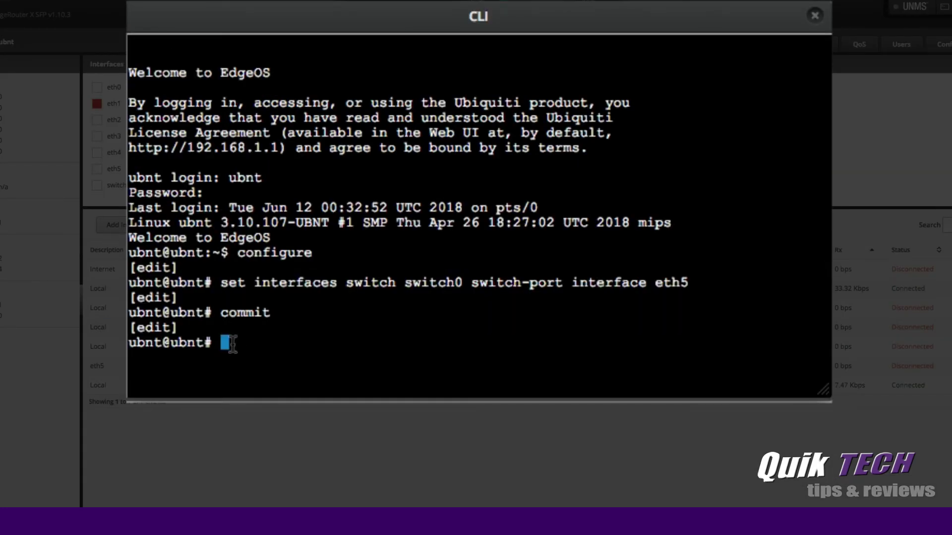
pyautogui.write('save')
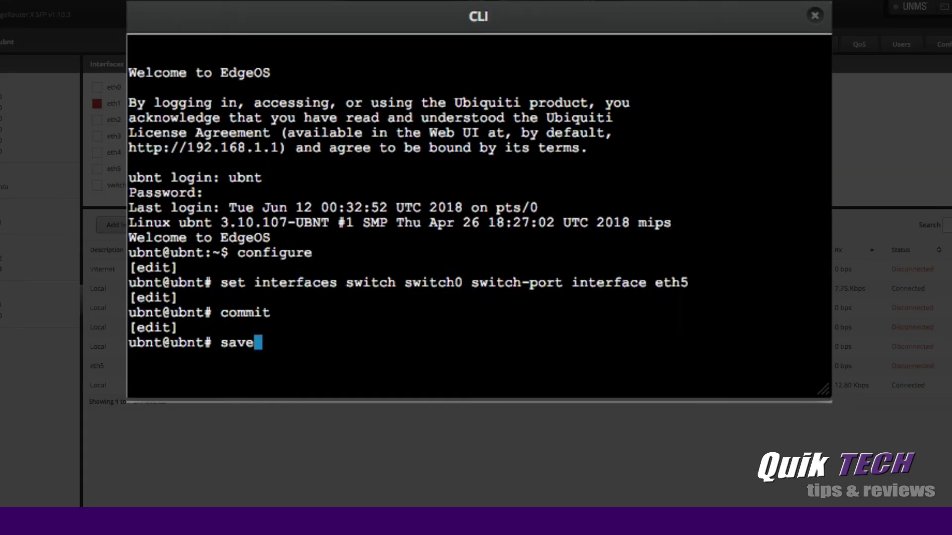
pyautogui.press('Return')
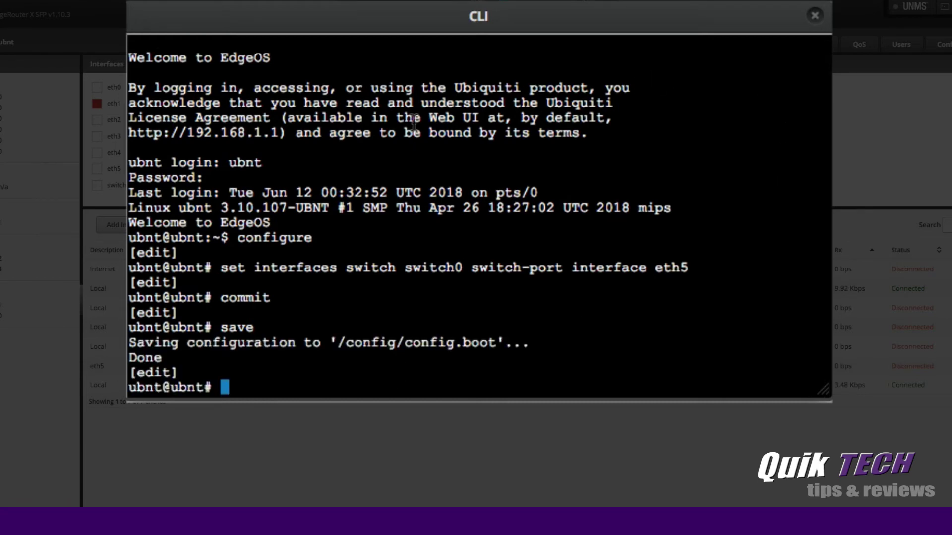
pyautogui.write('exit')
pyautogui.press('Return')
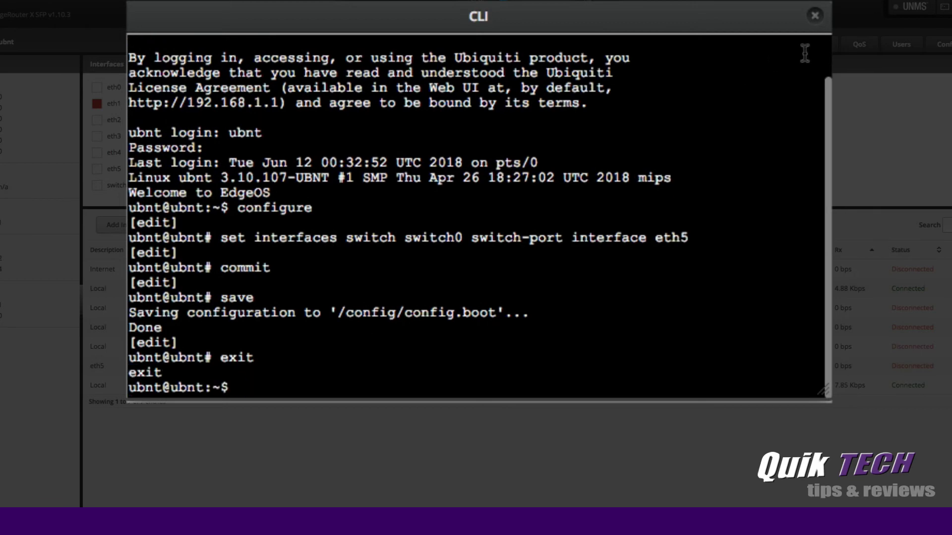
# - Close the CLI and bring up switch0's Vlan tab showing eth1 through eth5 checked
pyautogui.click(815, 16)
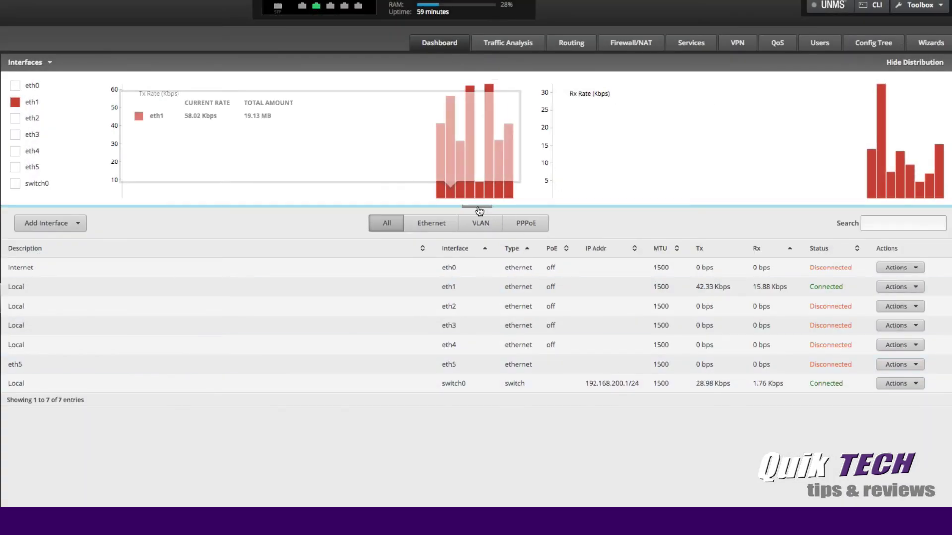
pyautogui.click(476, 206)
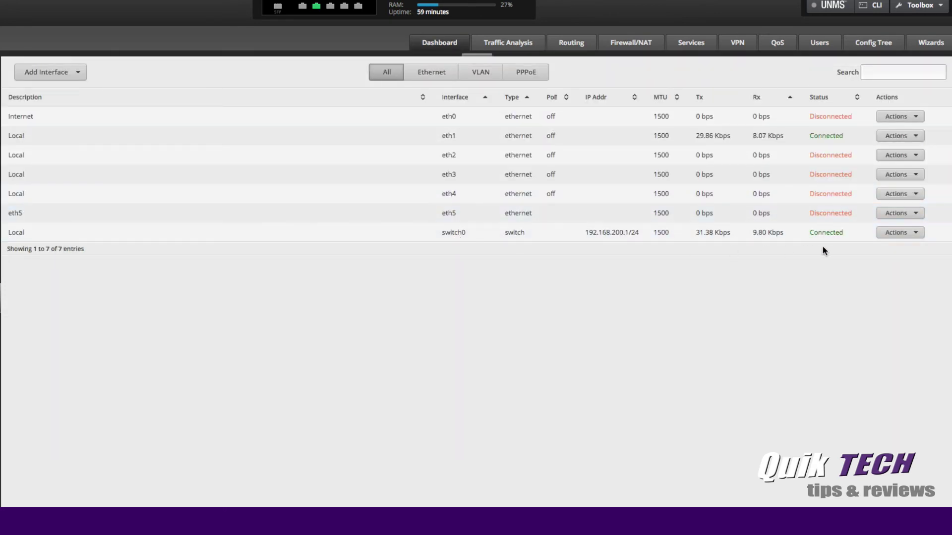
pyautogui.click(914, 237)
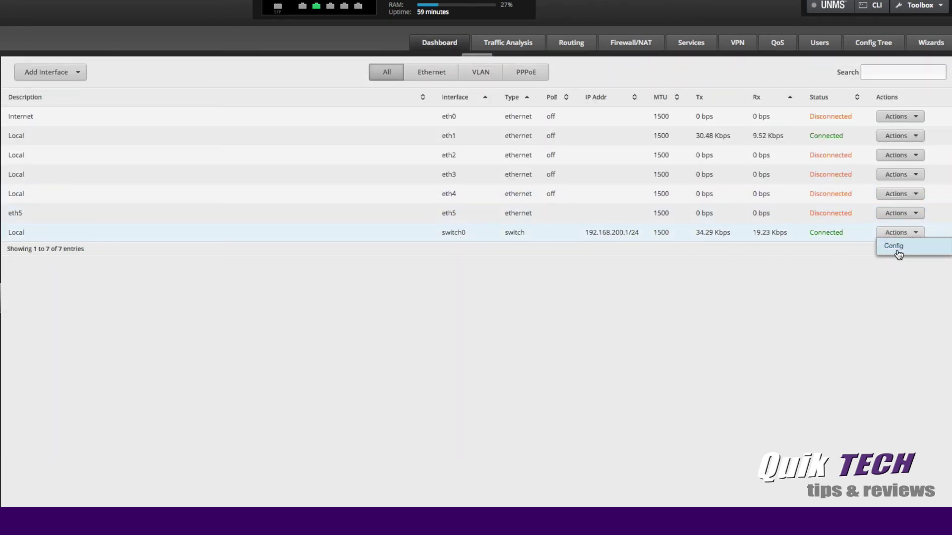
pyautogui.click(895, 248)
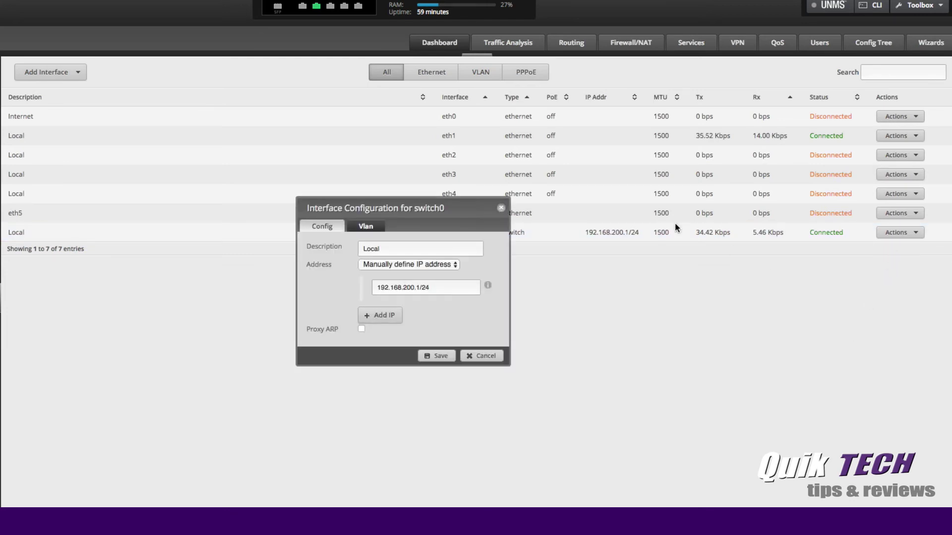
pyautogui.moveTo(360, 209); pyautogui.dragTo(370, 135)
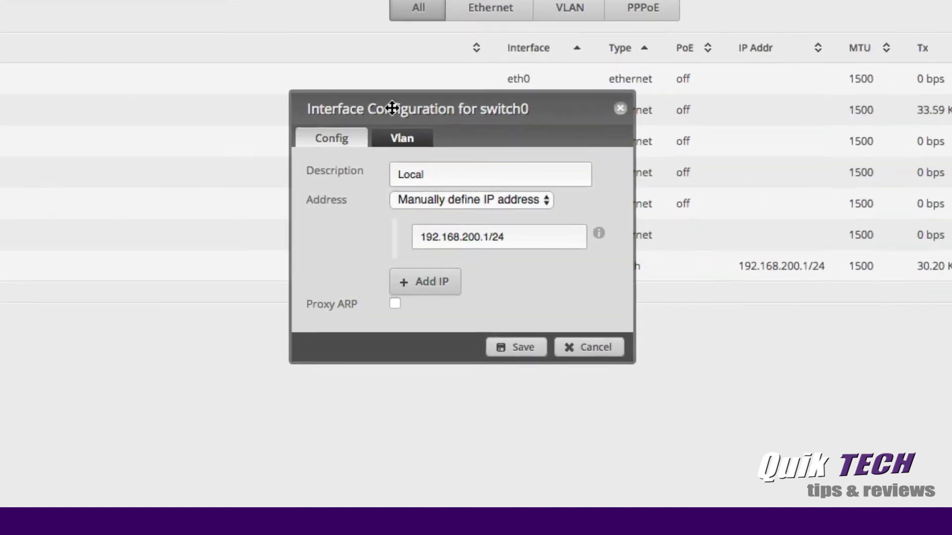
pyautogui.click(404, 141)
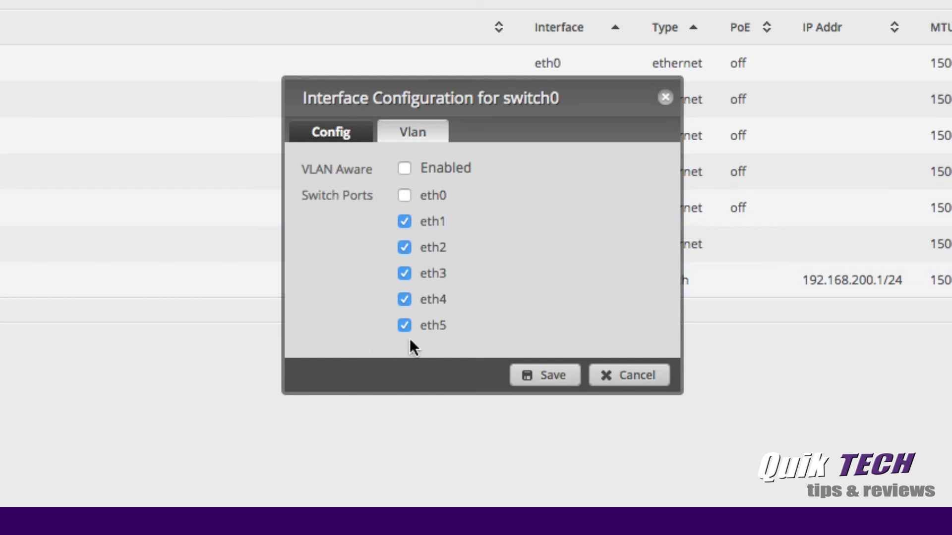